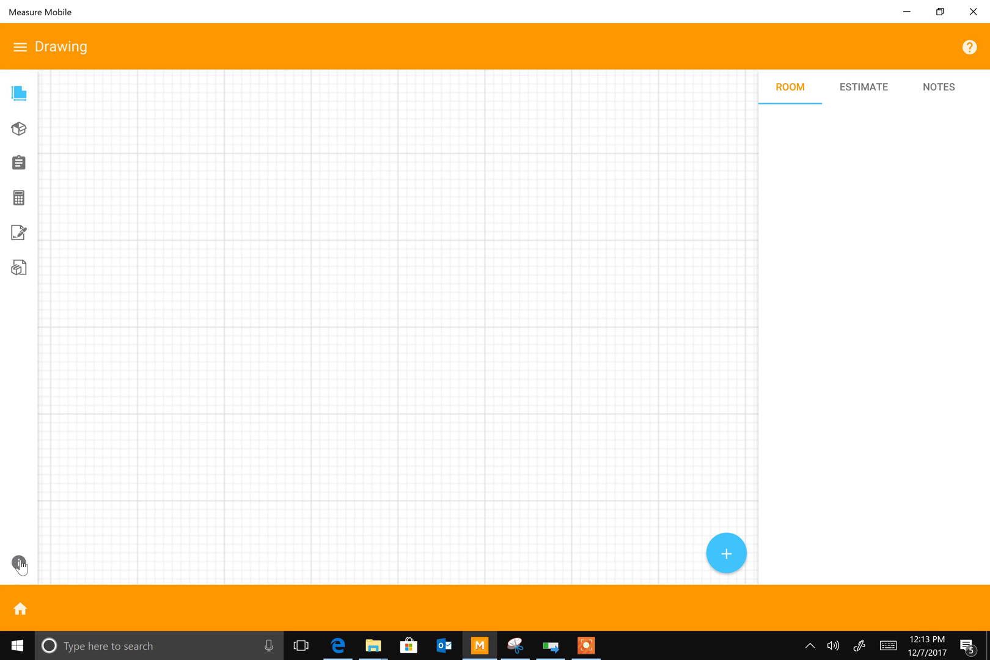
Open the TEST project's details and choose a salesperson for Salesperson 1
left_click(19, 563)
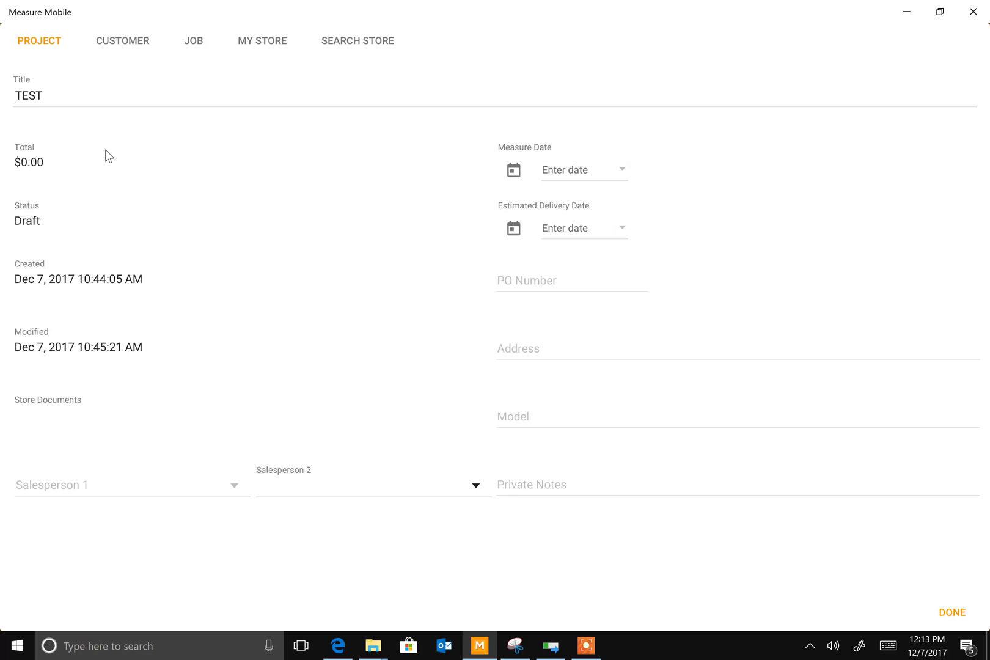
left_click(234, 489)
scroll(117, 519, "down", 4)
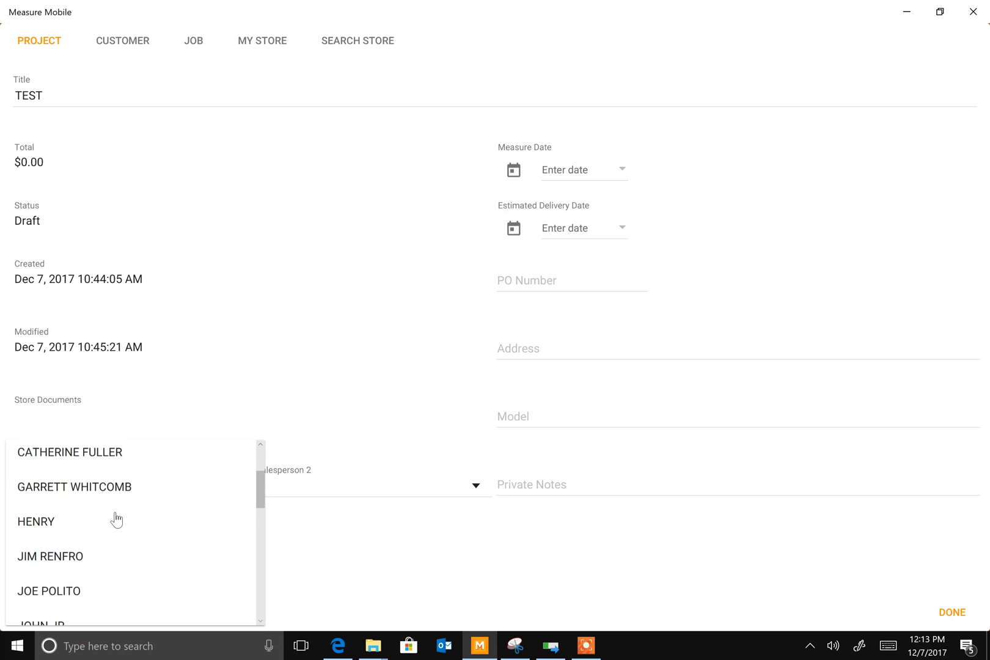
scroll(110, 539, "down", 5)
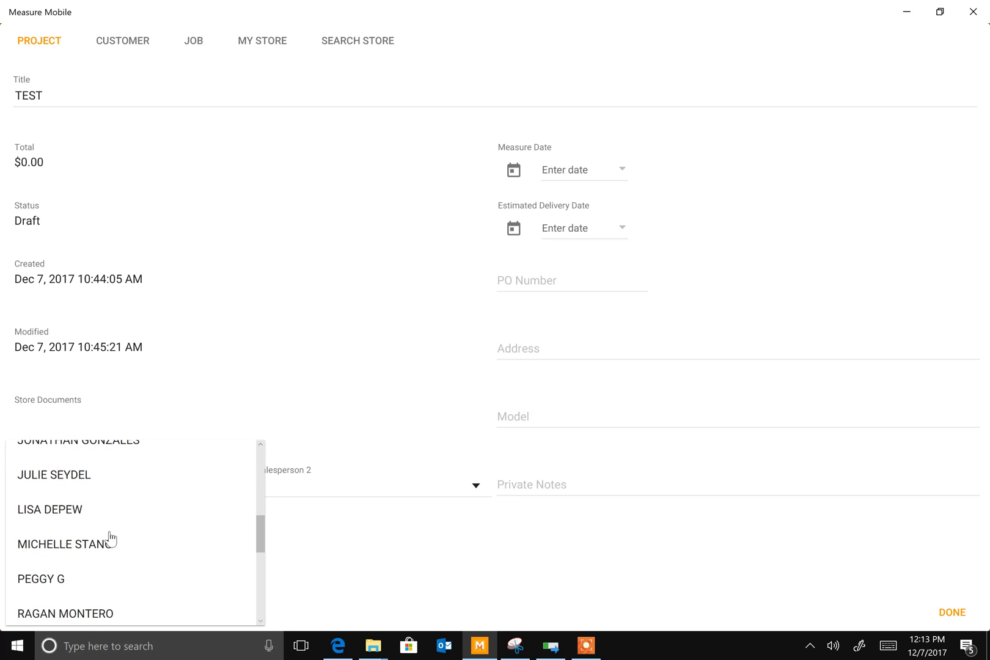
scroll(110, 541, "down", 4)
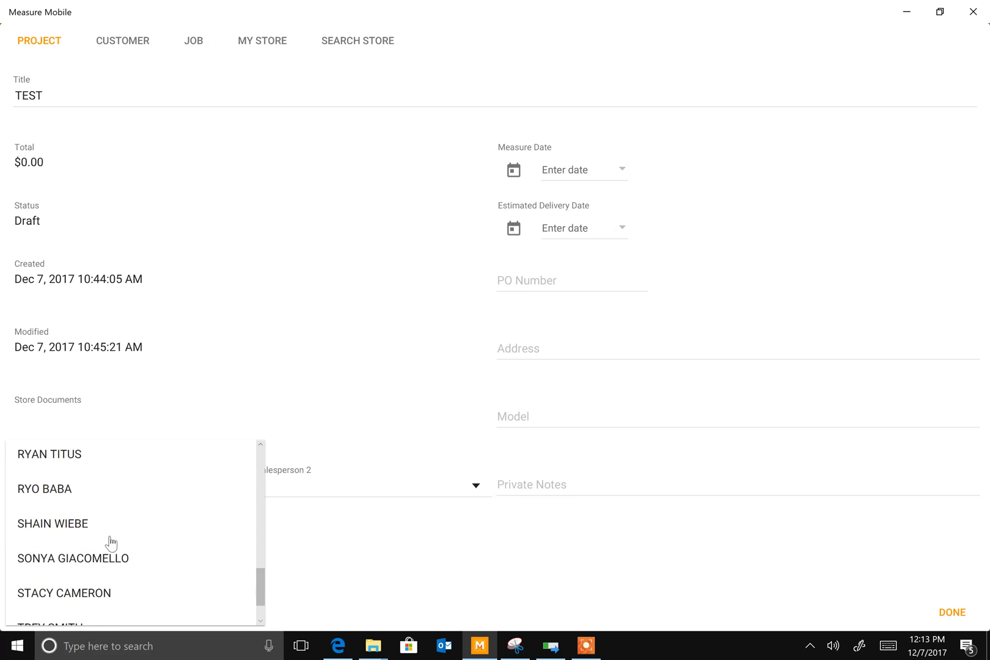
left_click(72, 514)
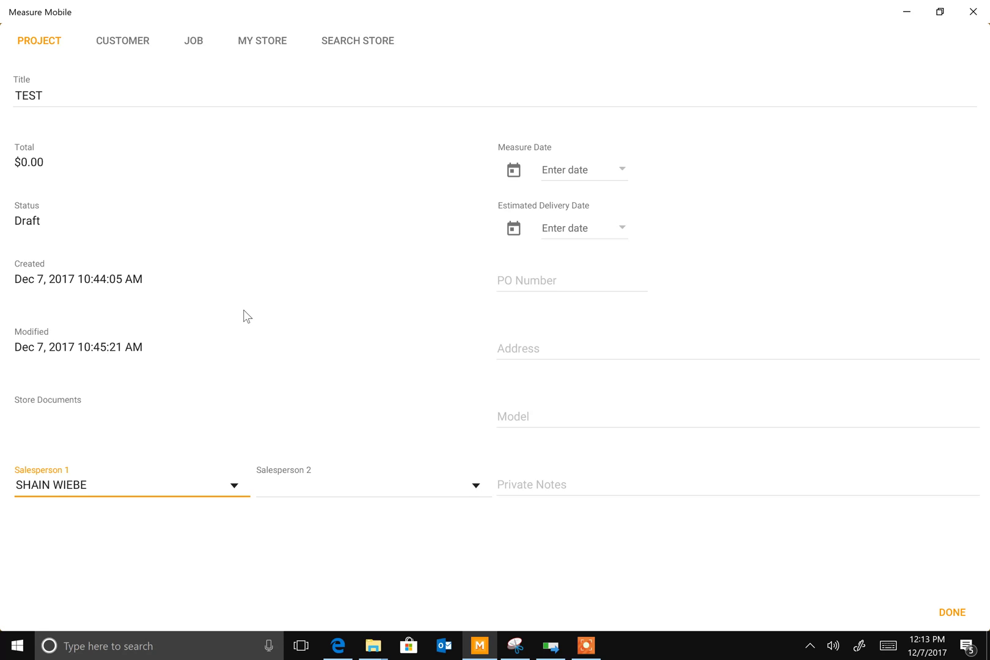
Set measure date Dec 6, 2017 and estimated delivery Dec 11, 2017, then view Customer details
left_click(621, 170)
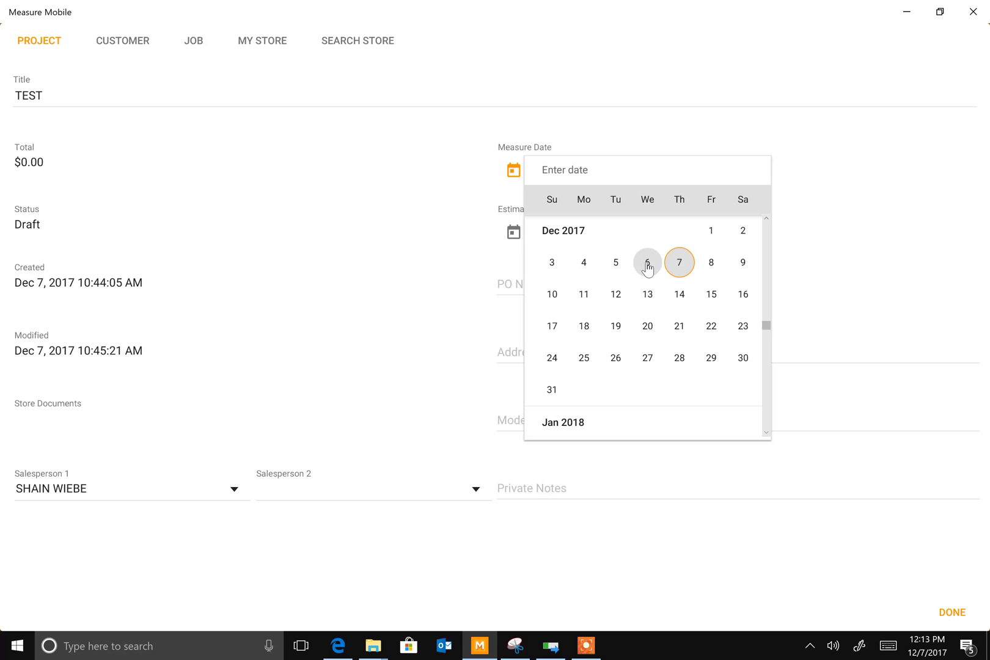
left_click(648, 267)
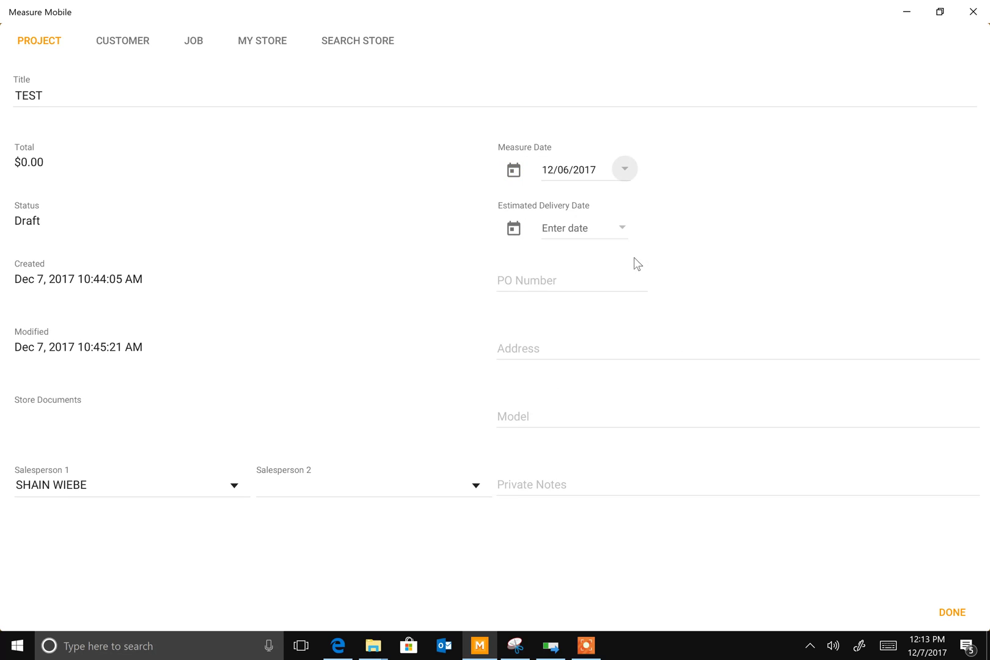
left_click(622, 229)
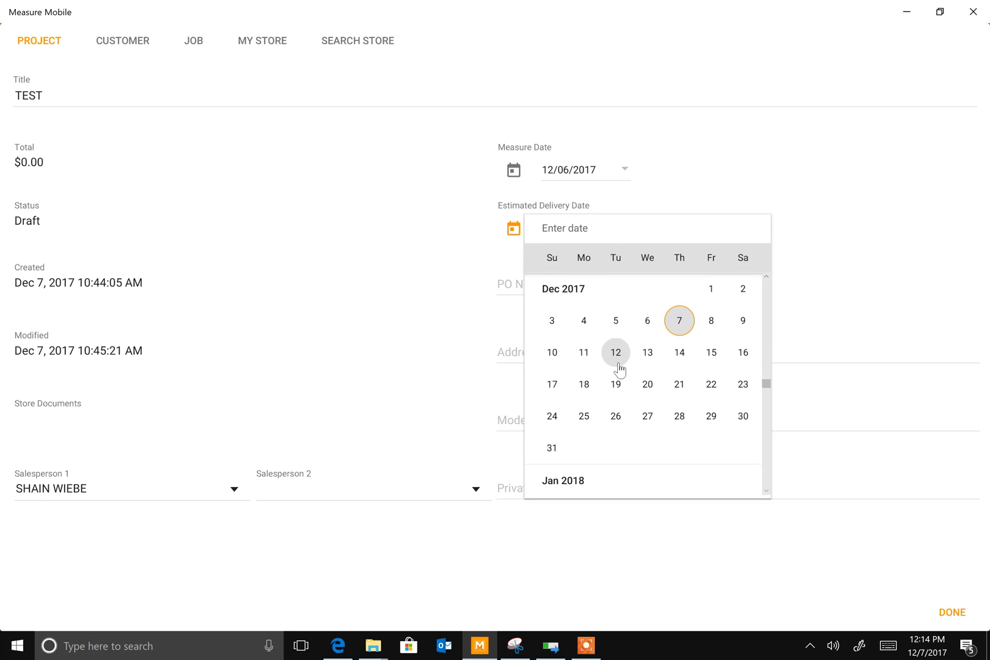
left_click(584, 353)
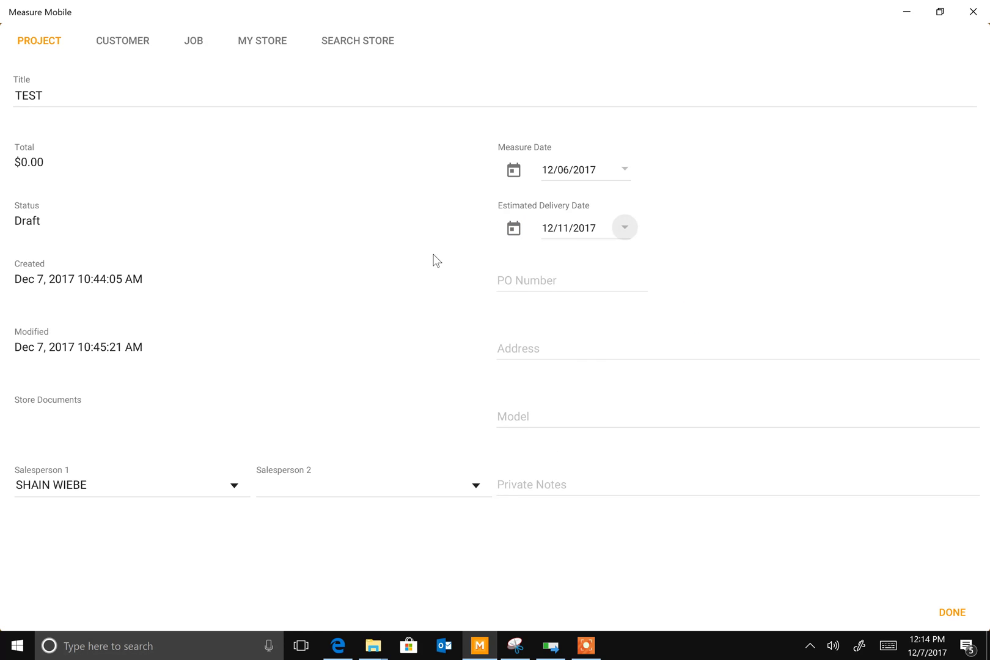
left_click(125, 42)
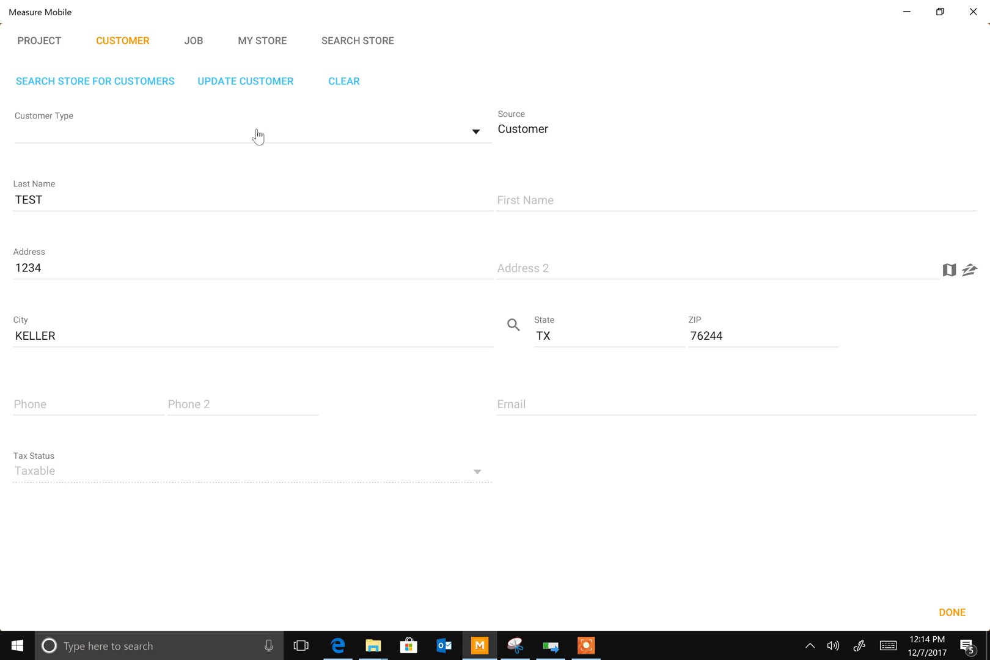
Set the customer type to RESIDENTIAL NEW
left_click(474, 131)
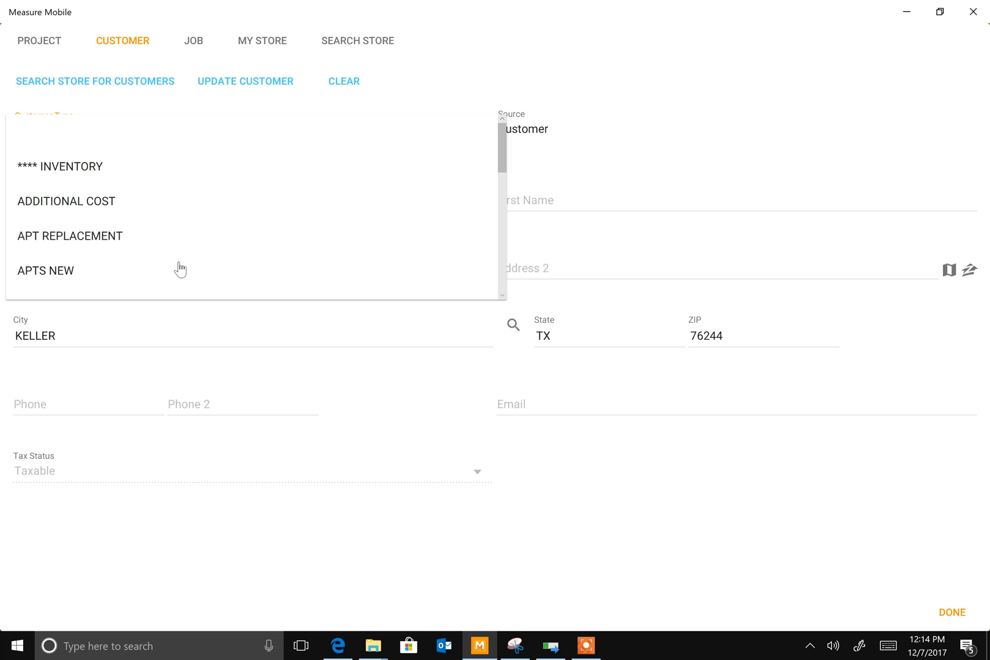
scroll(175, 247, "down", 5)
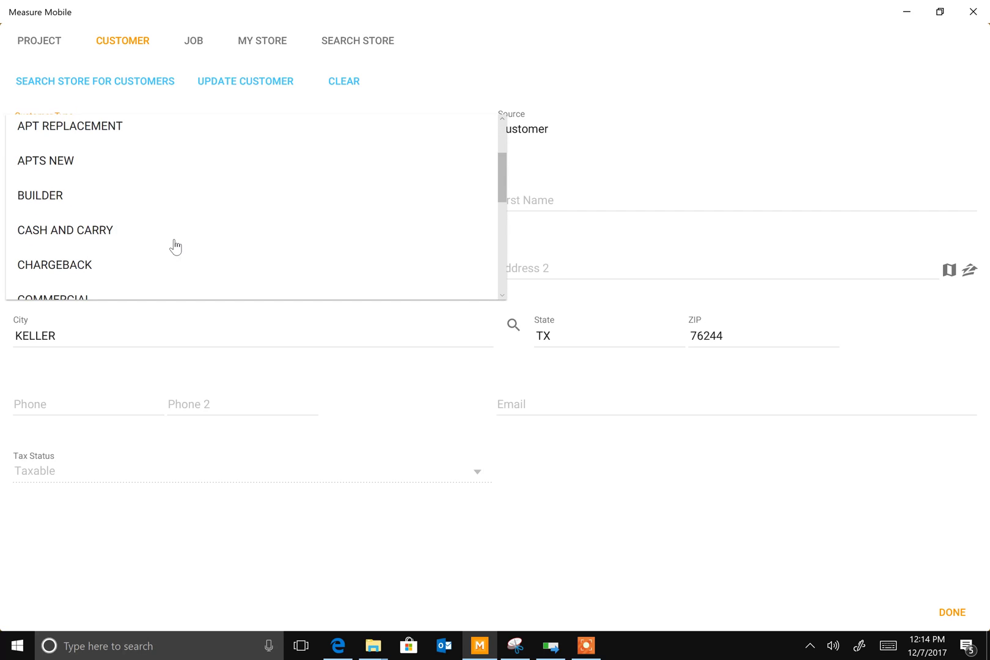
scroll(175, 247, "down", 3)
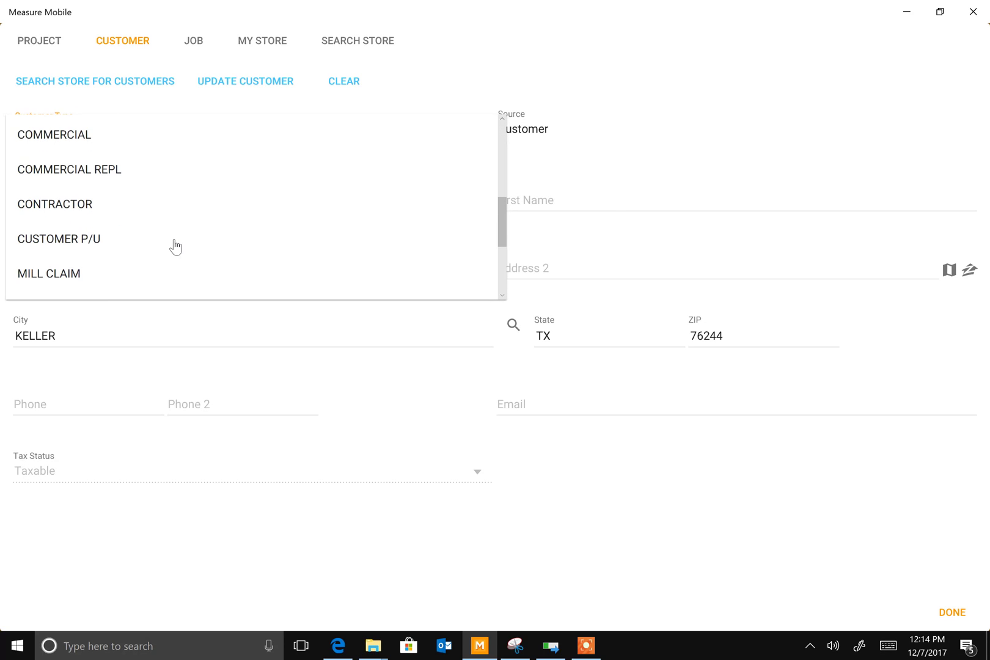
scroll(176, 247, "down", 3)
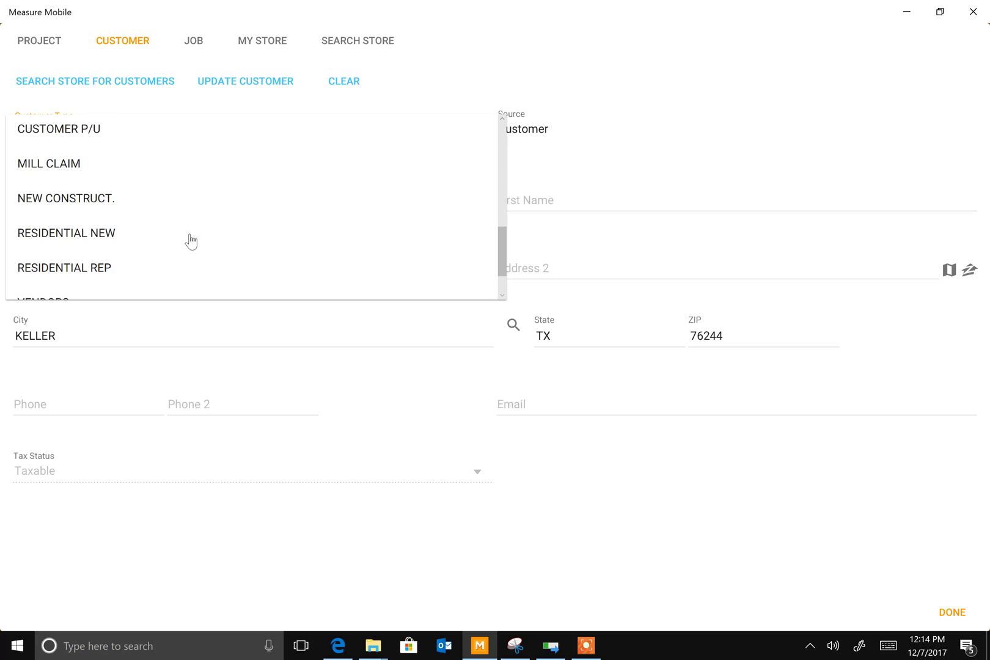
scroll(190, 244, "down", 1)
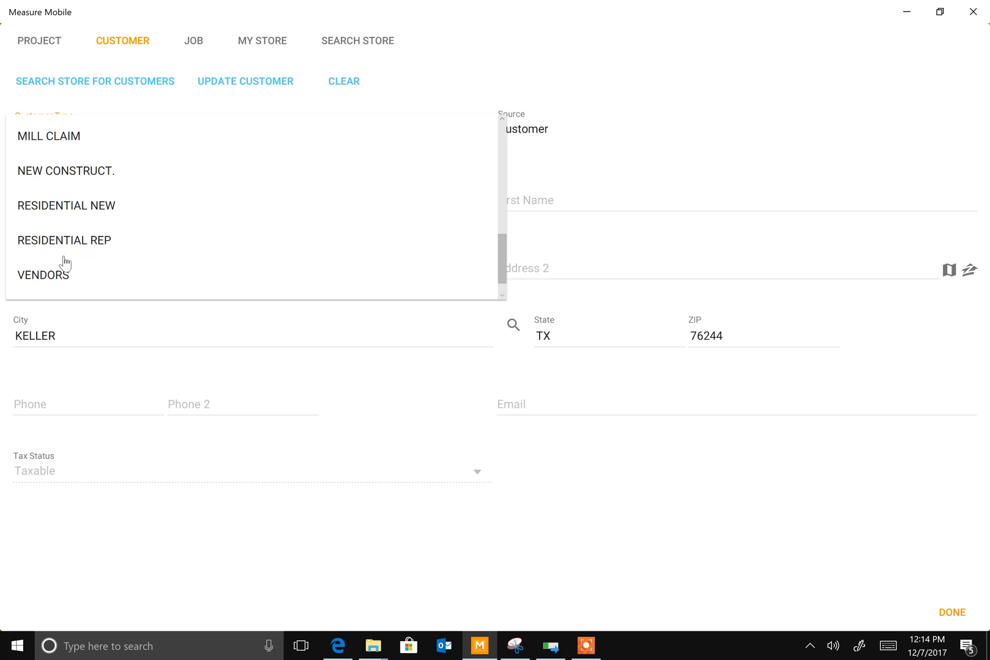
scroll(154, 240, "down", 1)
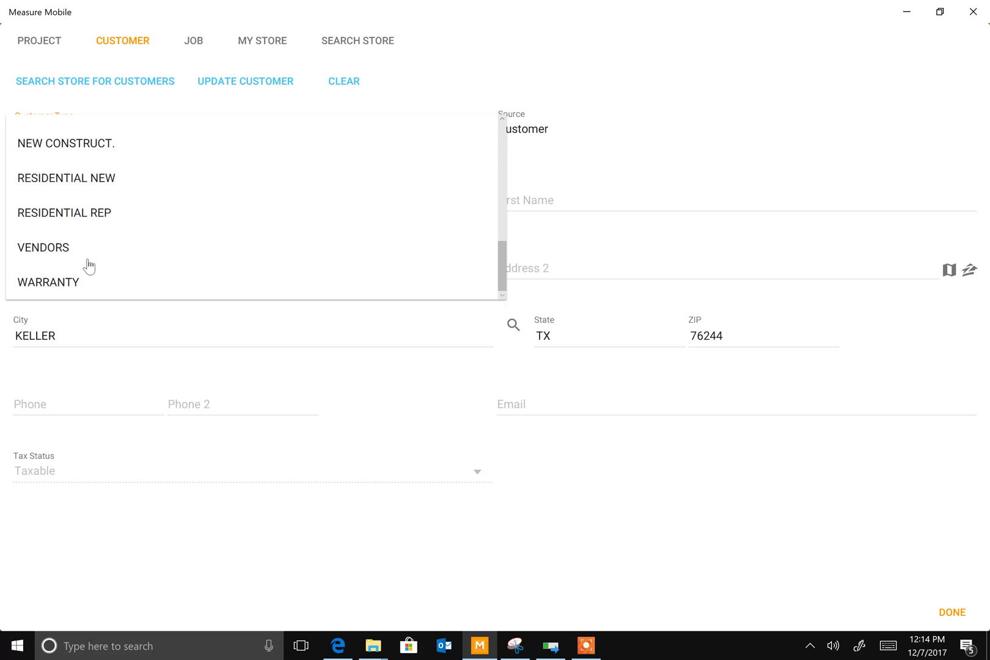
left_click(52, 183)
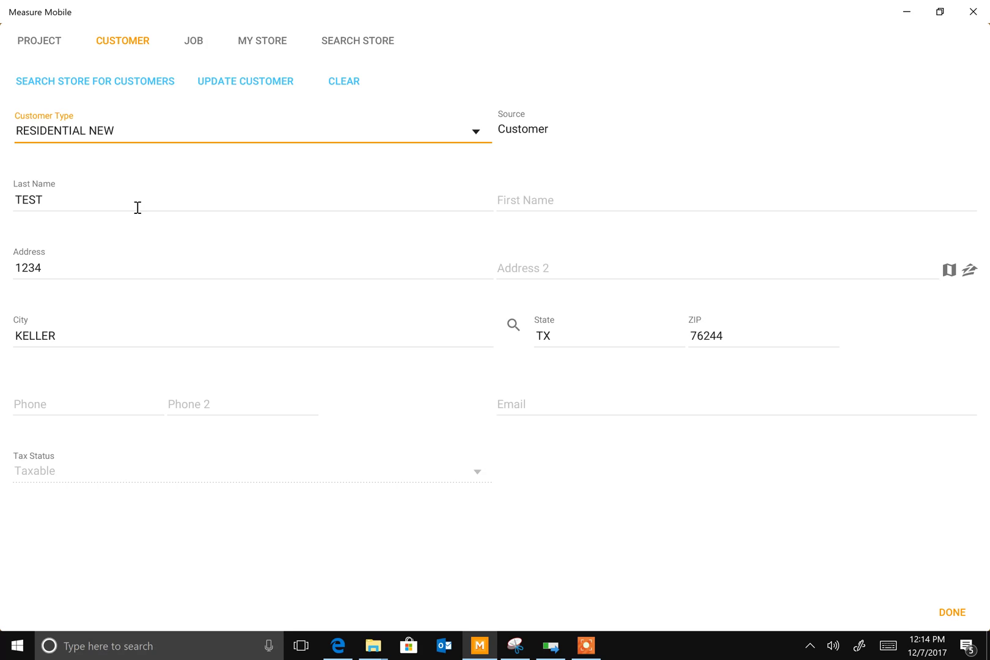
left_click(559, 203)
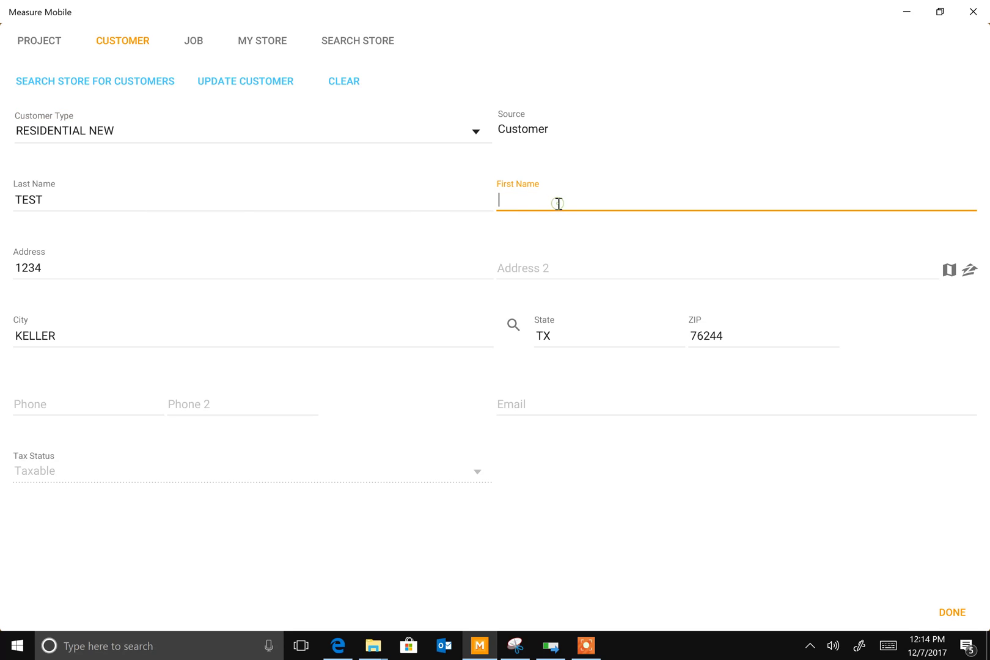
type("Test")
left_click(55, 270)
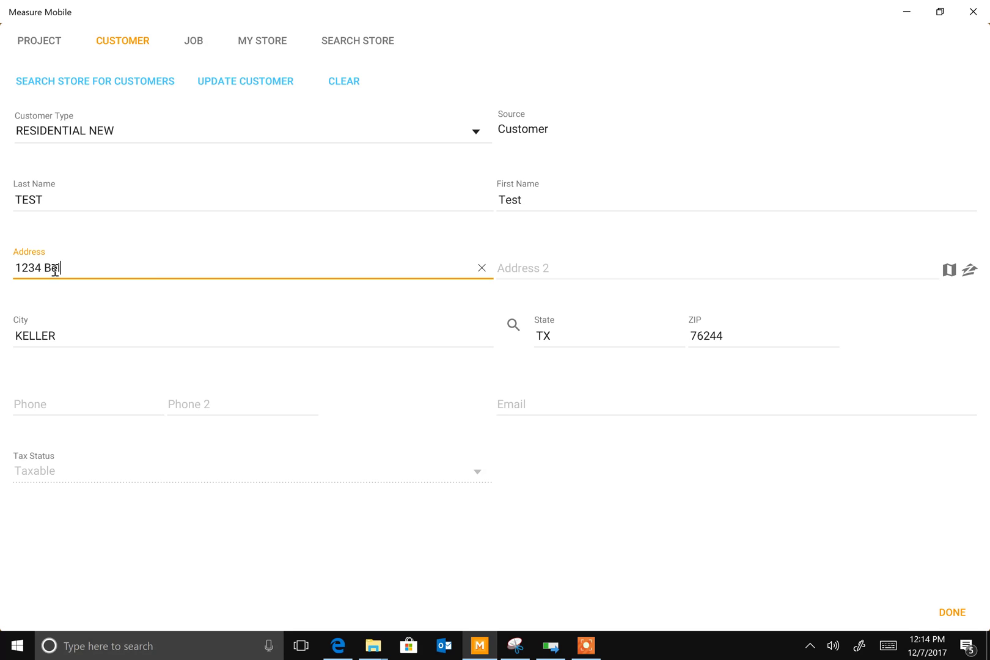
type("treet")
left_click(73, 340)
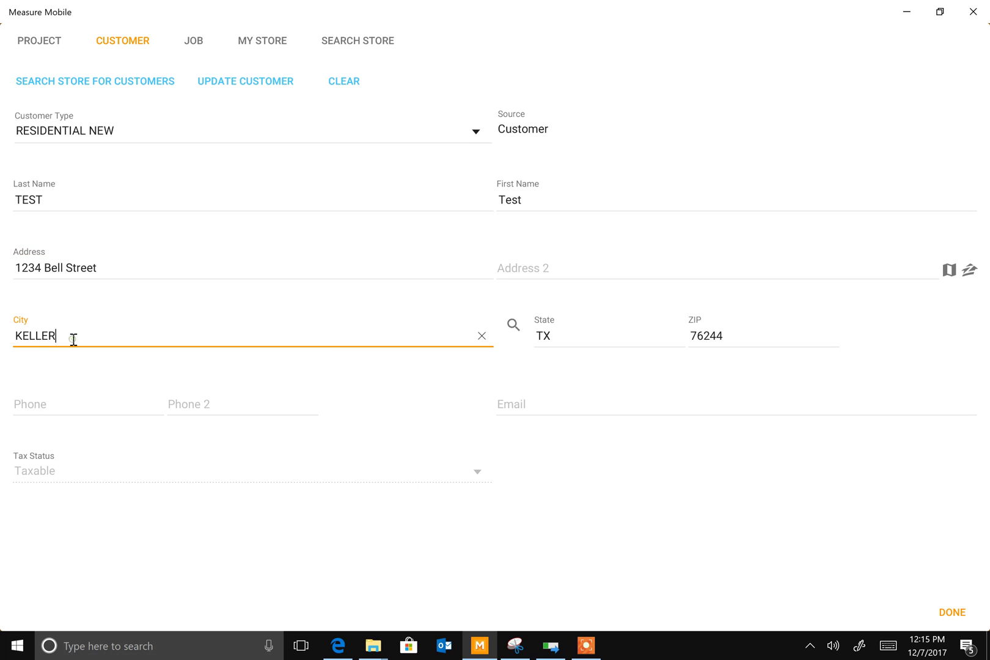
key("BackSpace")
key("BackSpace")
key("BackSpace")
key("BackSpace")
key("BackSpace")
key("BackSpace")
Search cities by name for keller and choose KELLER* in Tarrant, TX as the city
left_click(511, 328)
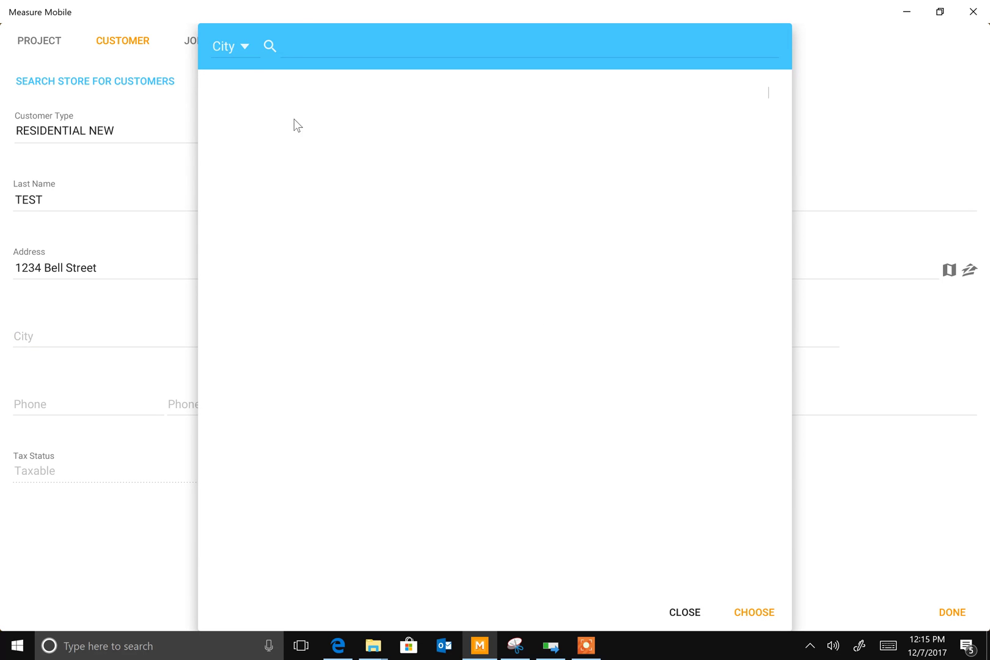
left_click(243, 49)
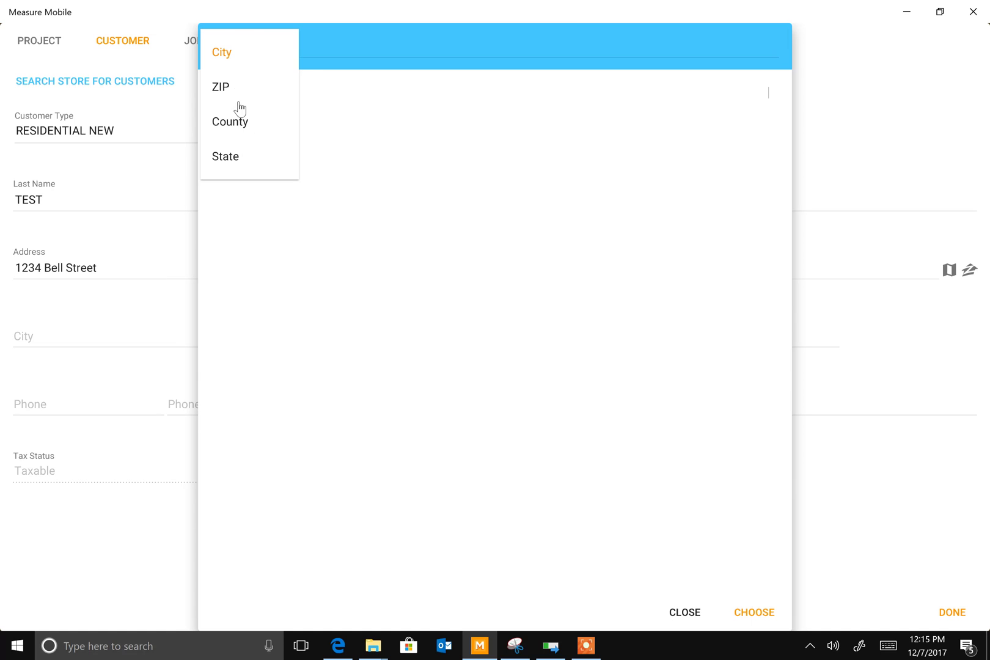
left_click(227, 53)
left_click(305, 46)
type("keller")
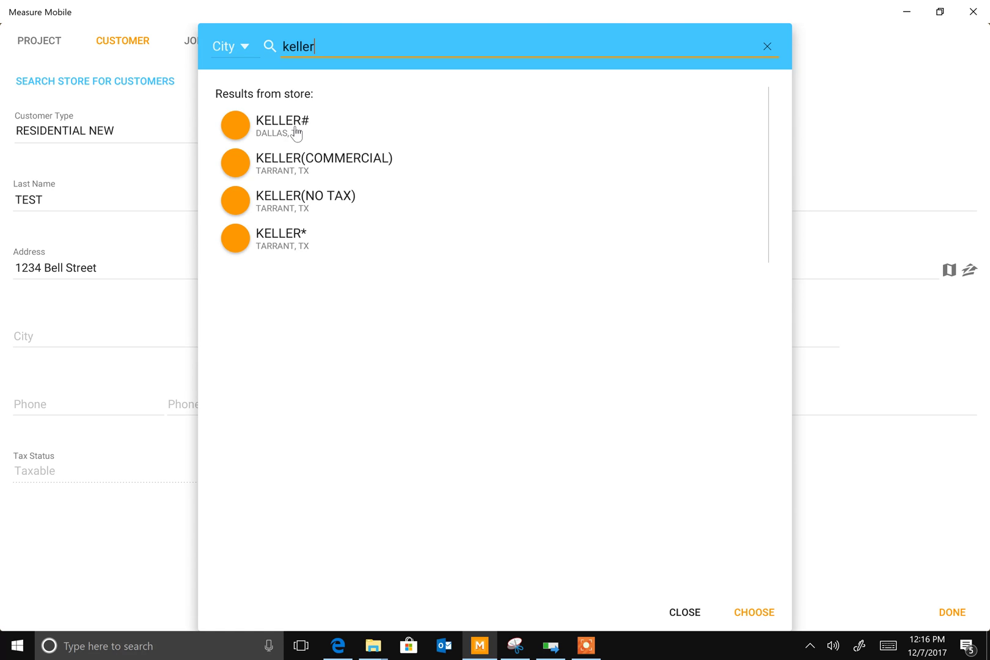
left_click(238, 247)
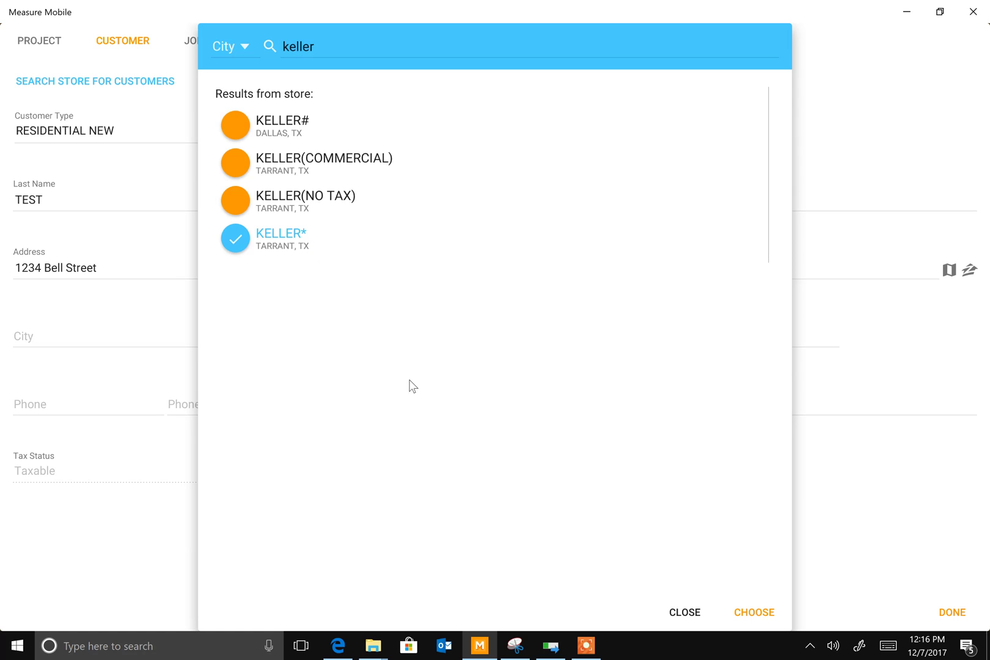
left_click(752, 612)
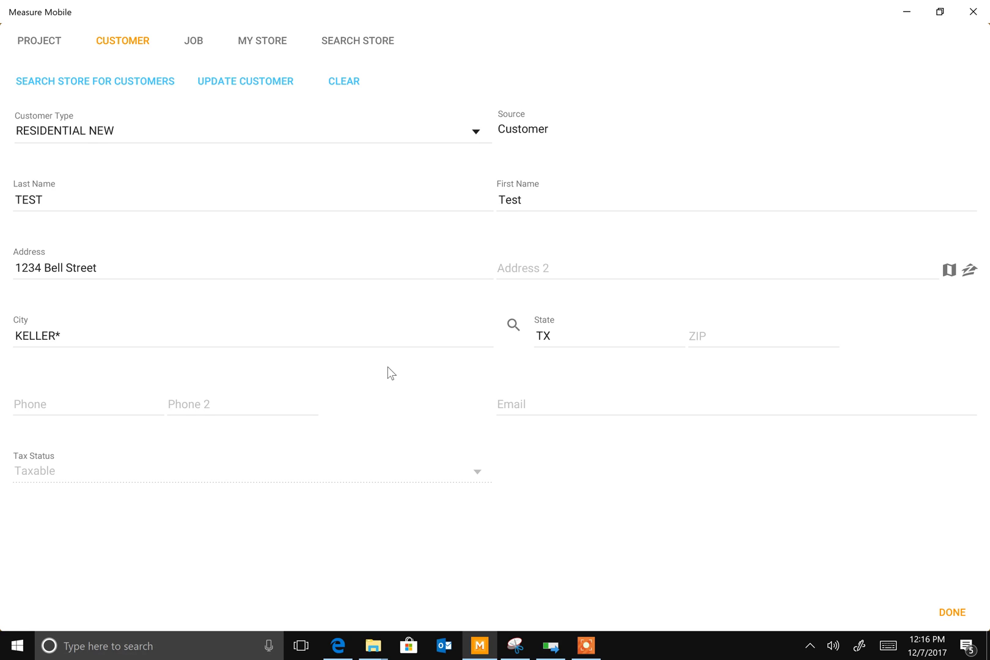
Enter ZIP 76248 and the customer's phone number, leaving the e-mail field empty
left_click(718, 338)
type("76248")
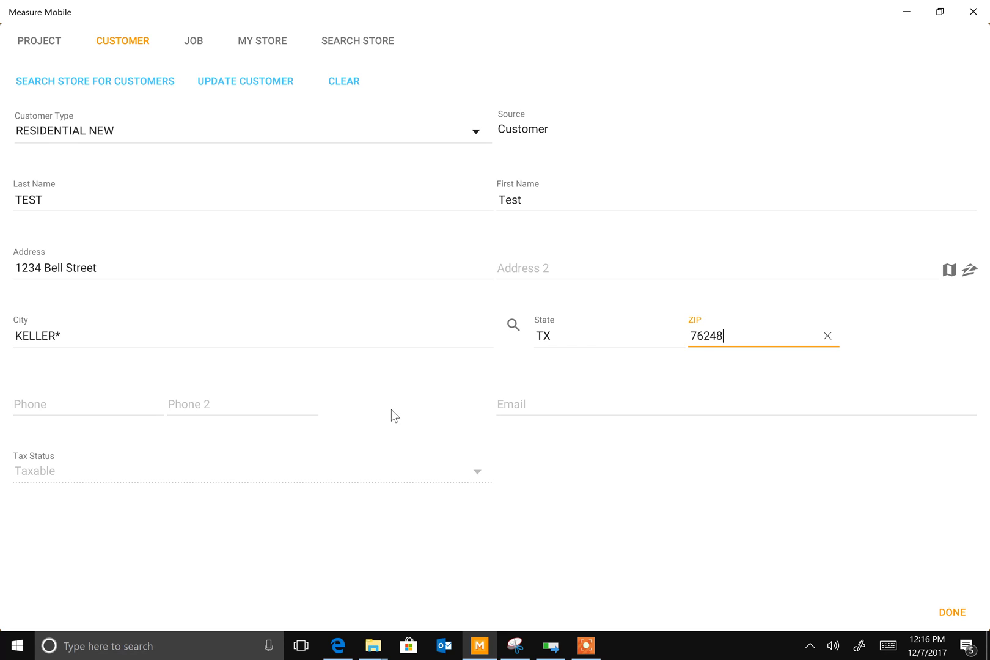
left_click(28, 405)
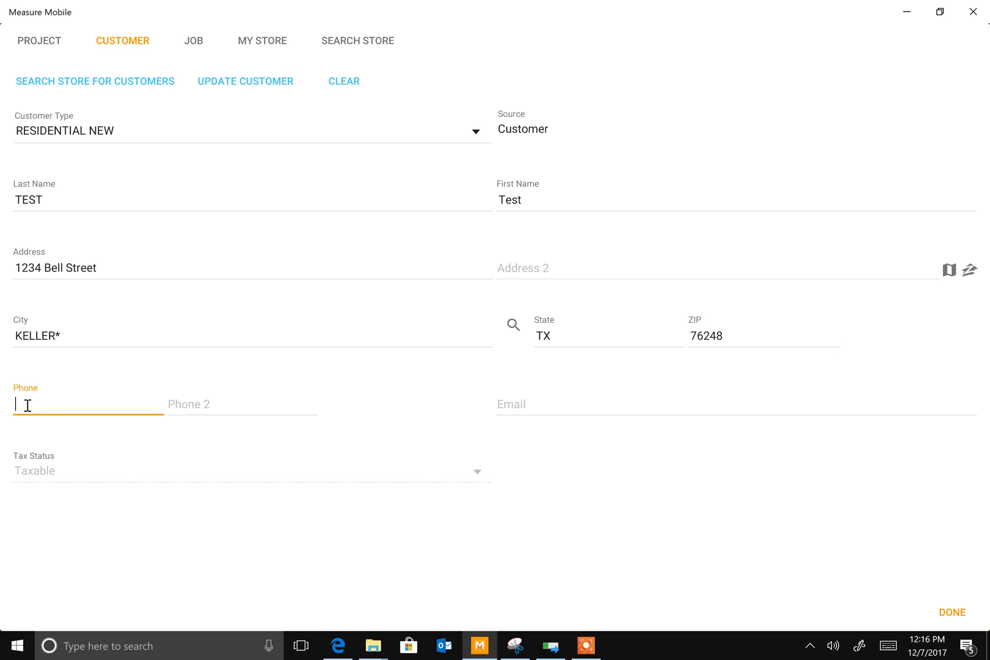
left_click(515, 405)
type("shal")
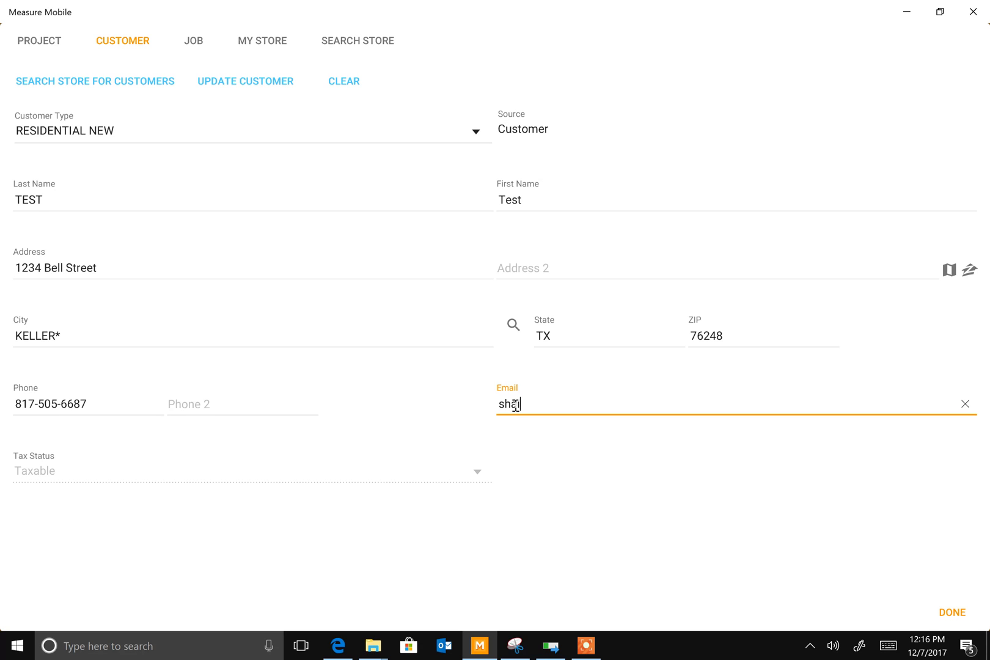
type("@")
key("BackSpace")
key("BackSpace")
key("BackSpace")
key("BackSpace")
key("BackSpace")
Copy the customer's details into the Job tab, then show the My Store page
left_click(195, 42)
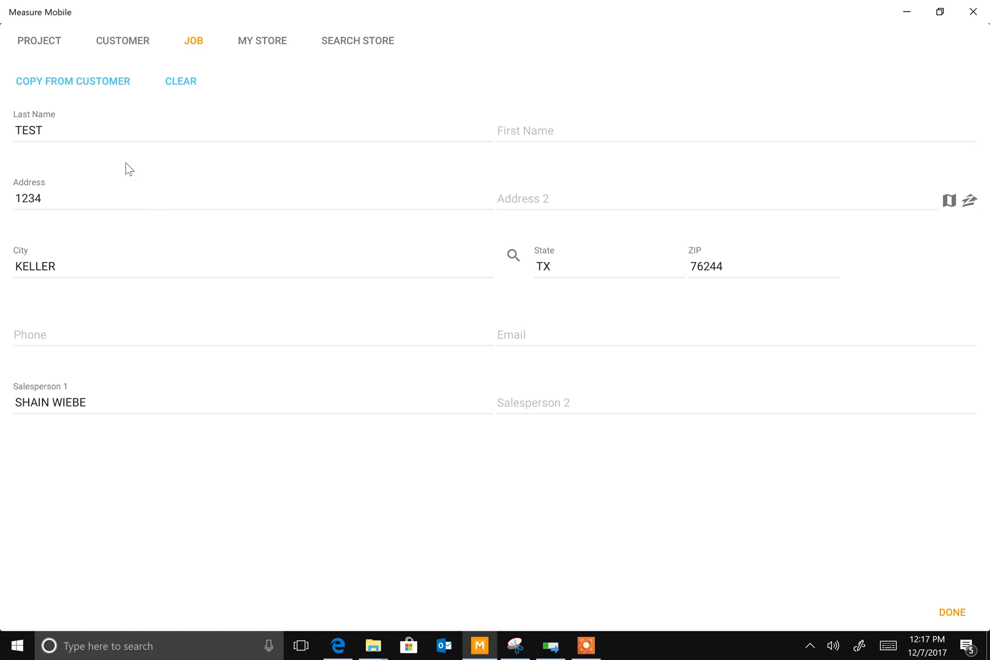
left_click(80, 86)
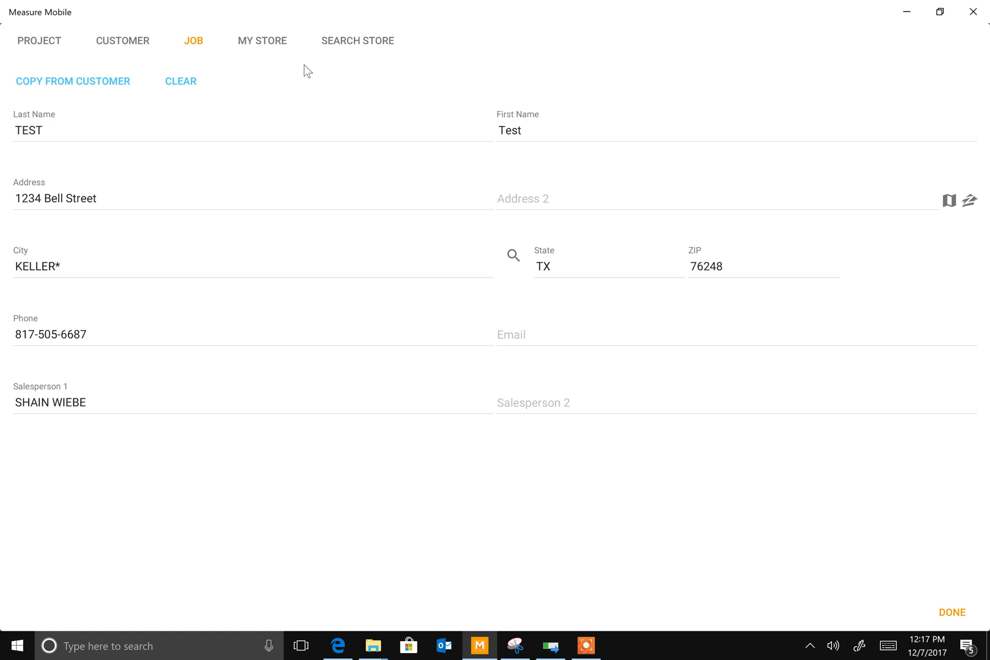
left_click(261, 44)
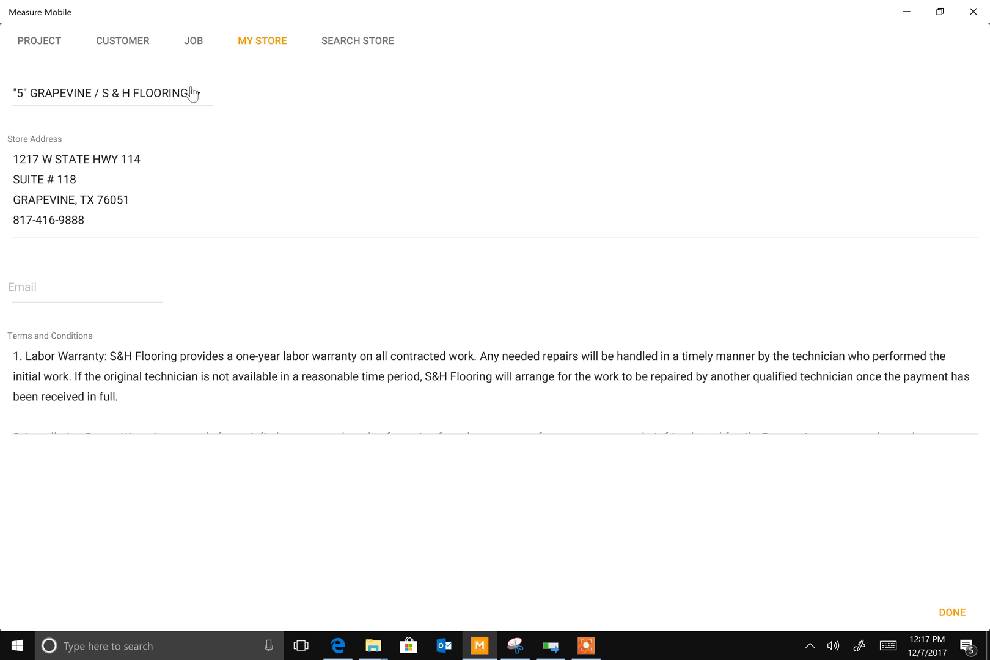
Confirm the project info with DONE to reach the empty Drawing grid
left_click(952, 612)
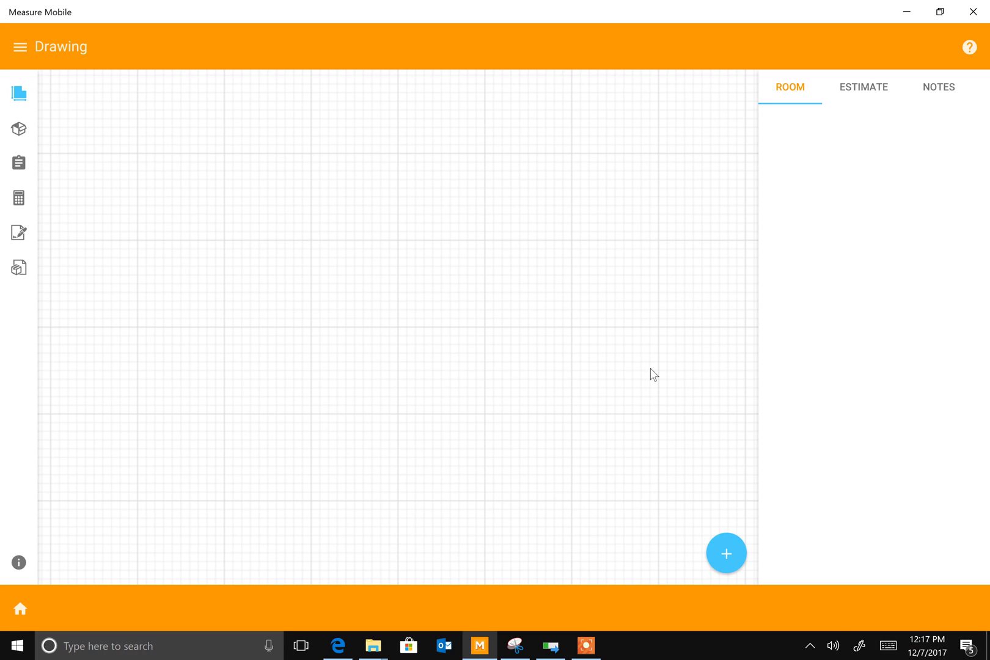